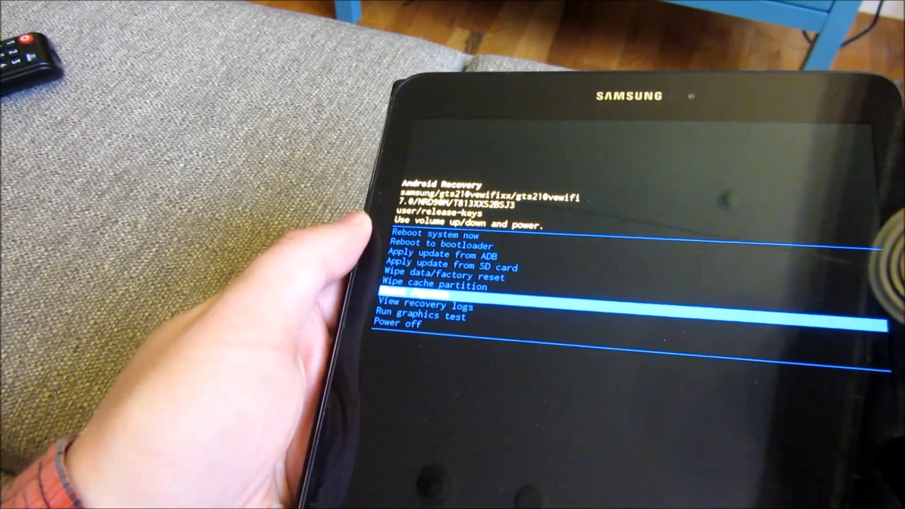
Highlight the Wipe data/factory reset entry in the recovery menu
{"action": "key", "text": "Up"}
{"action": "key", "text": "Up"}
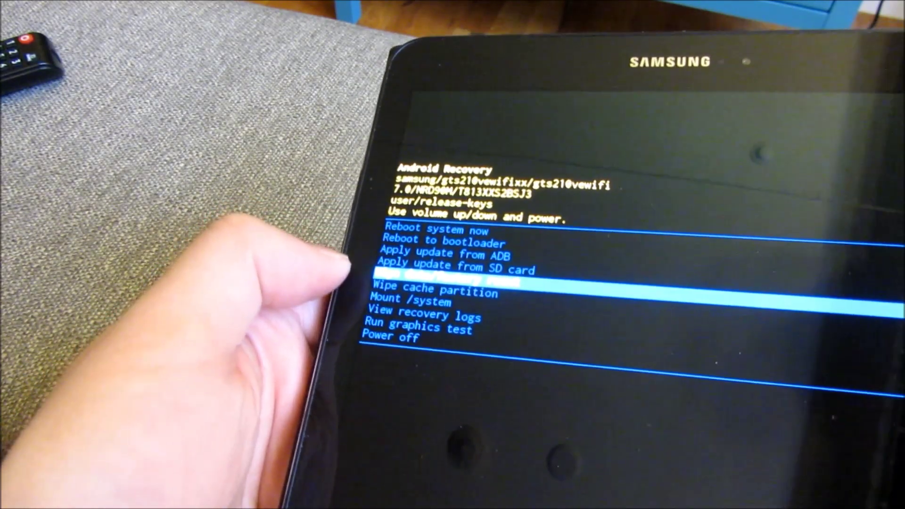
{"action": "key", "text": "Up"}
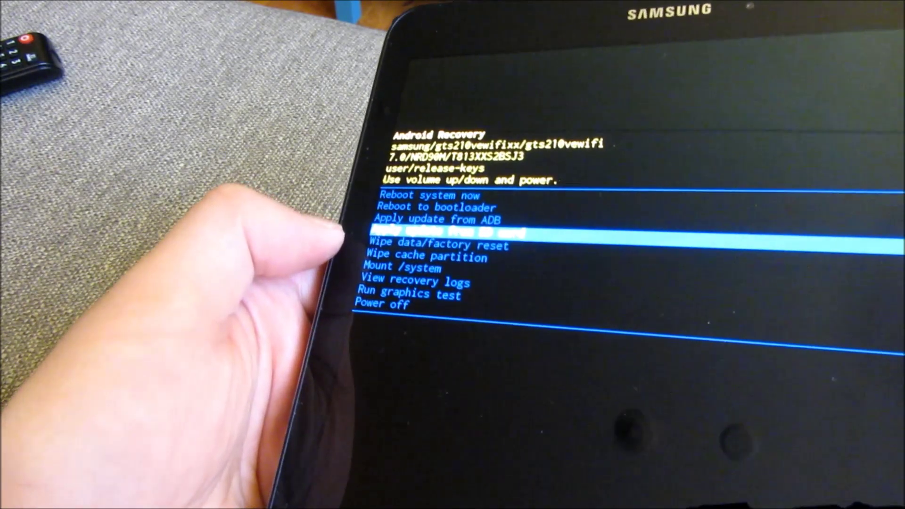
{"action": "key", "text": "Down"}
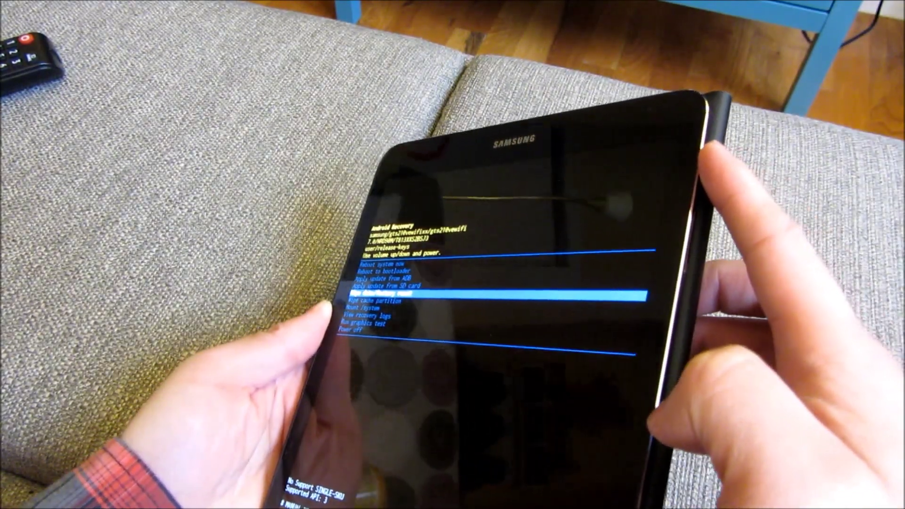
Open the Wipe all user data? prompt and highlight Yes
{"action": "key", "text": "Return"}
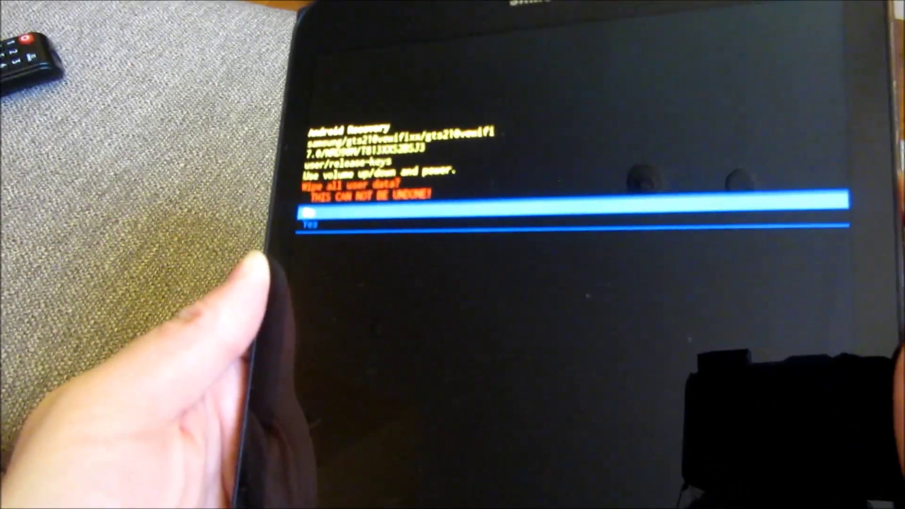
{"action": "key", "text": "Down"}
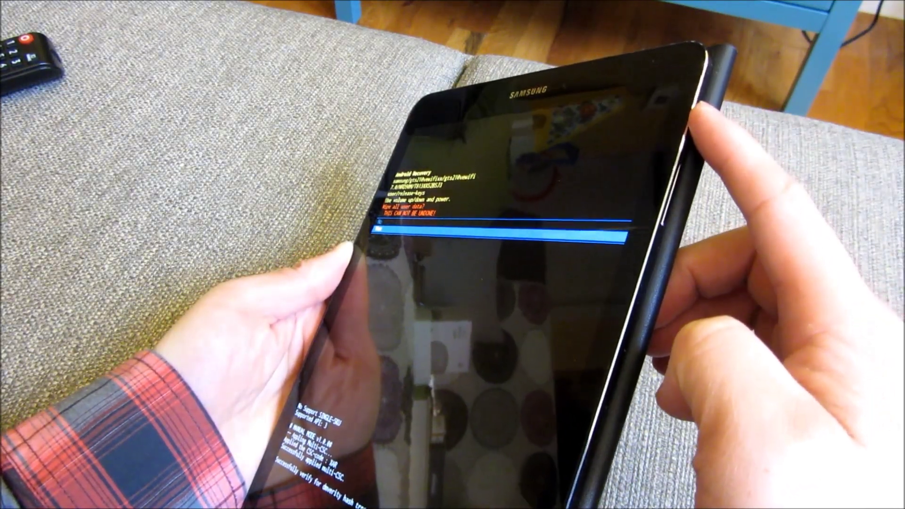
Confirm Yes to start wiping all user data
{"action": "key", "text": "Return"}
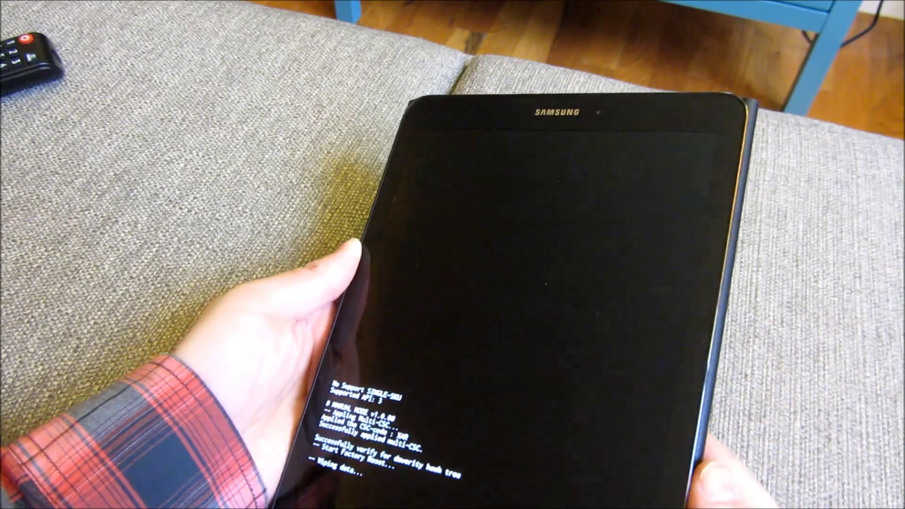